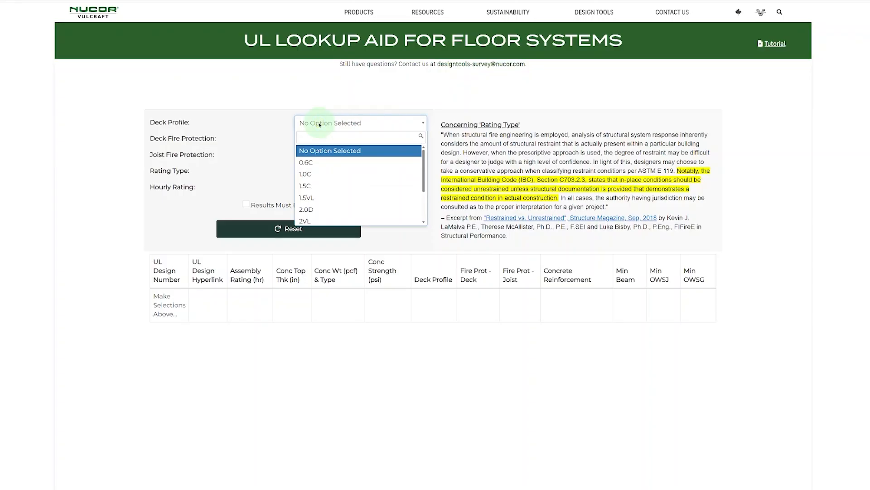
Review the options offered for deck profile, deck and joist fire protection, rating type and hourly rating
scroll(329, 161, down, 3)
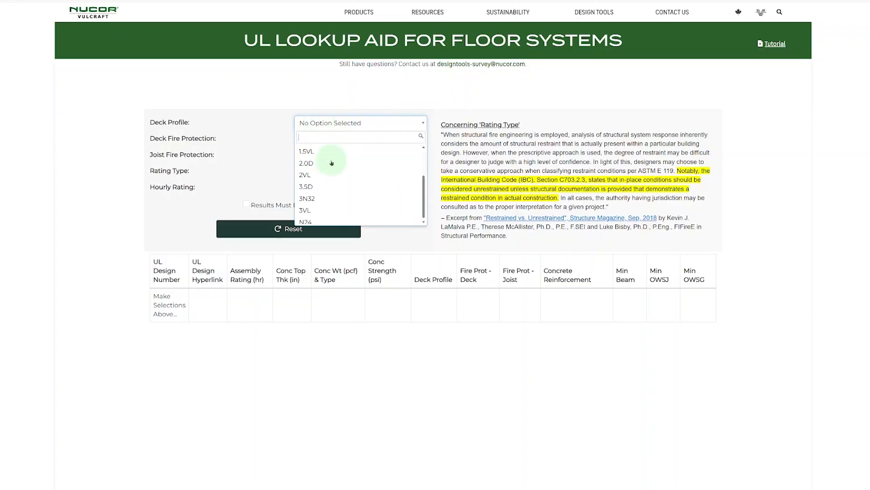
click(262, 144)
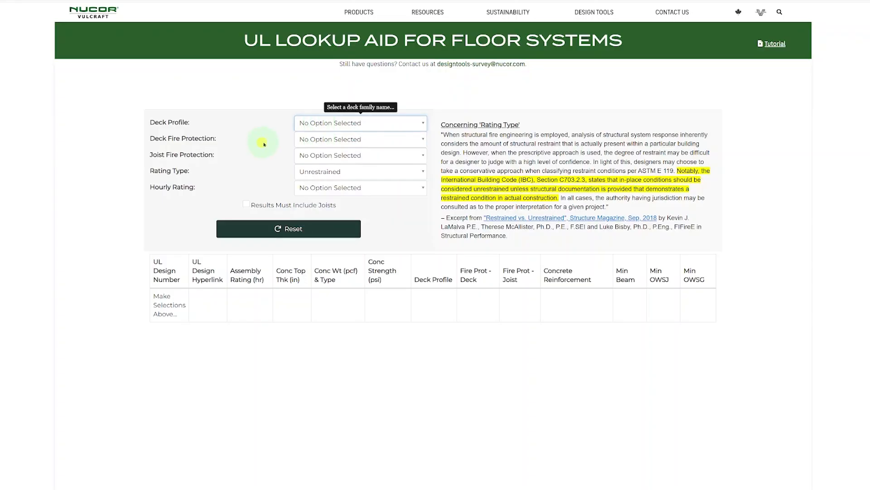
click(339, 141)
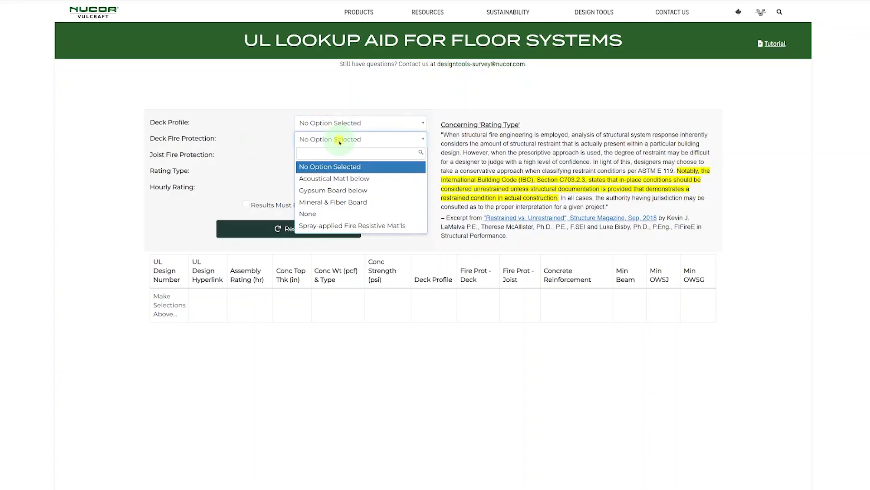
click(340, 143)
click(337, 157)
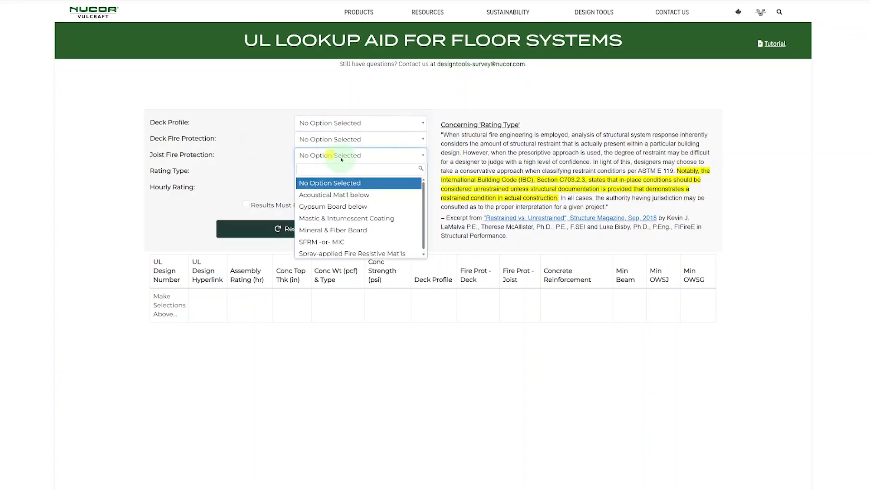
click(340, 158)
click(341, 172)
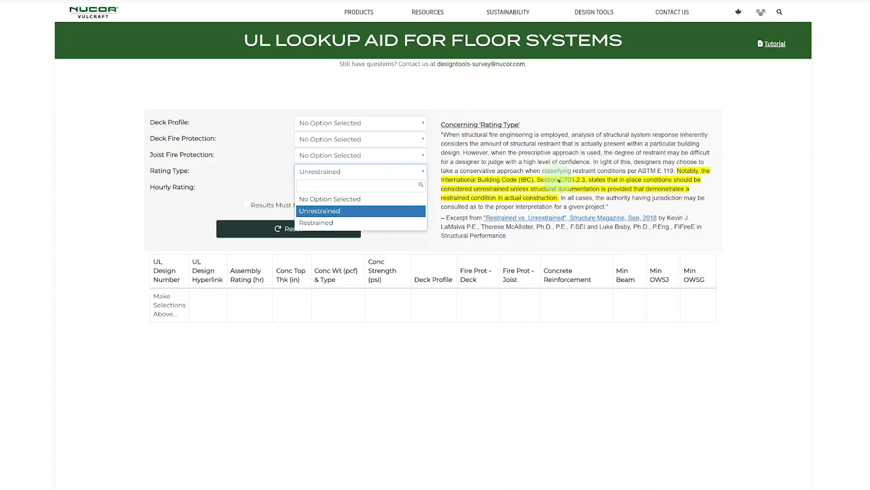
click(561, 179)
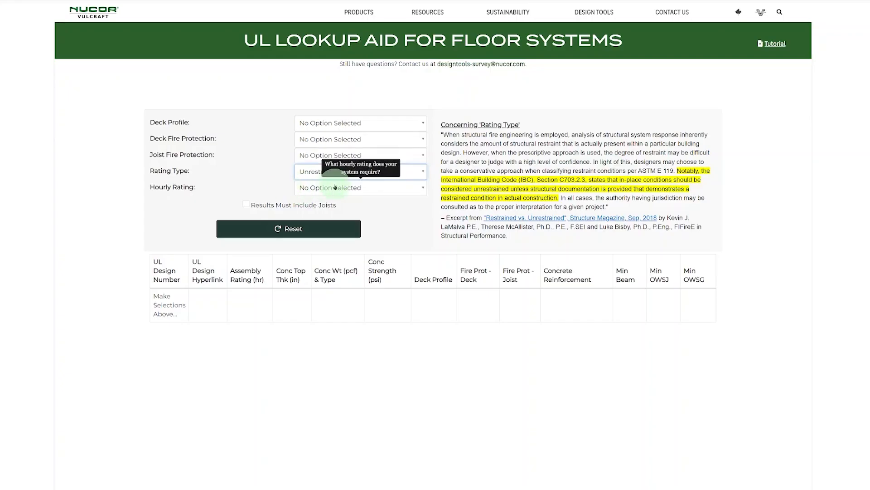
click(357, 190)
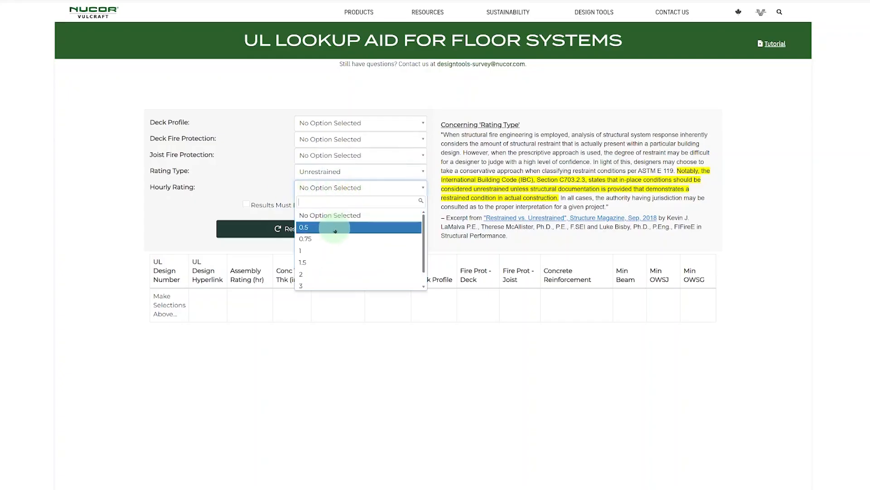
scroll(328, 267, down, 1)
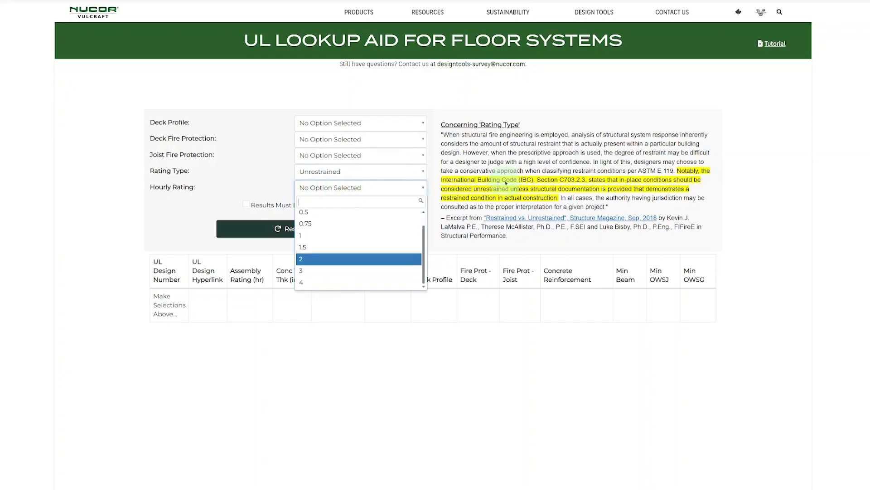
click(510, 186)
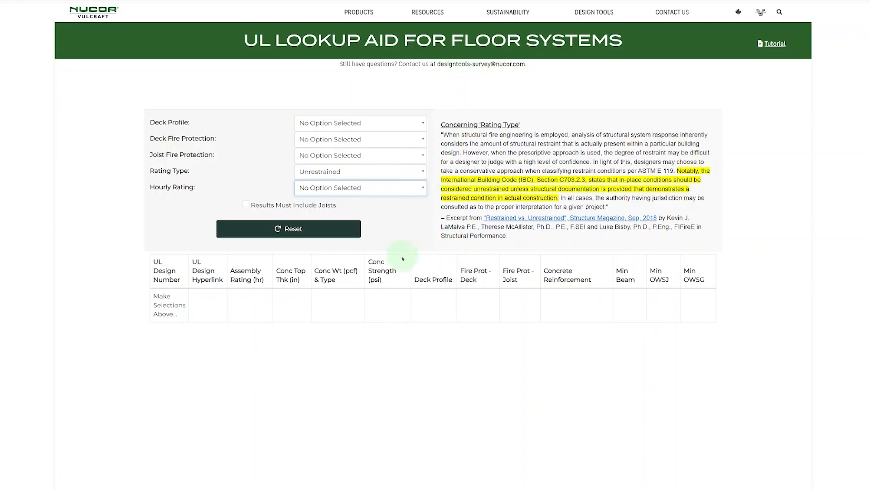
Set the deck profile to 1.5VL
click(413, 123)
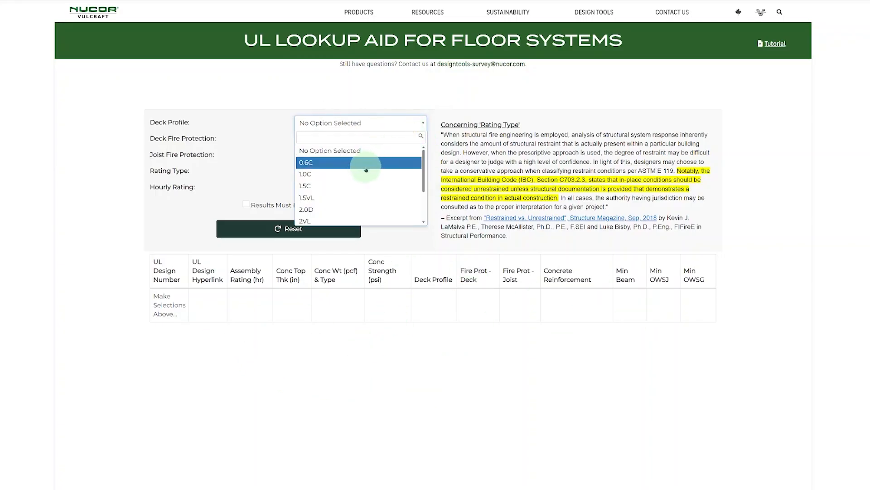
scroll(356, 181, down, 2)
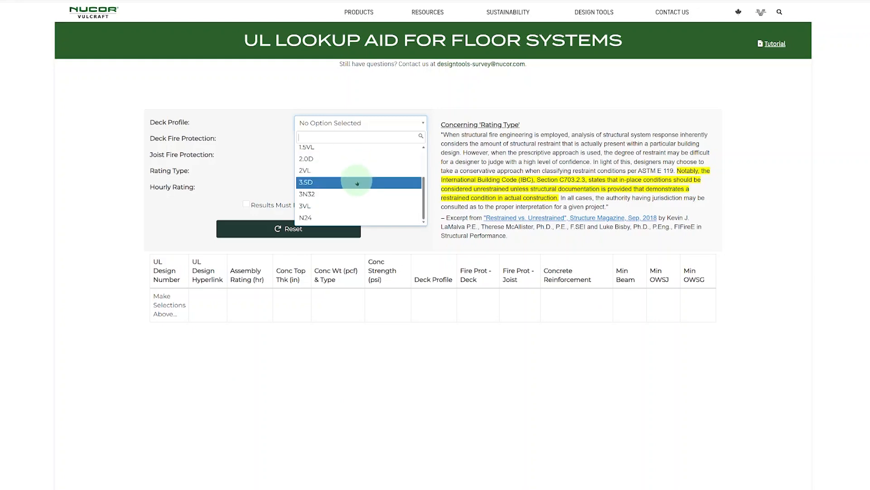
scroll(356, 176, up, 2)
mouse_move(361, 15)
mouse_move(357, 48)
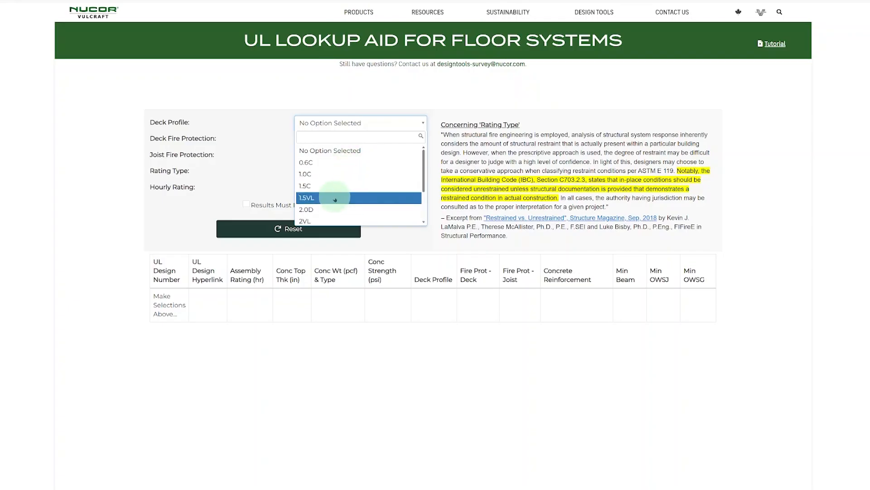
click(473, 164)
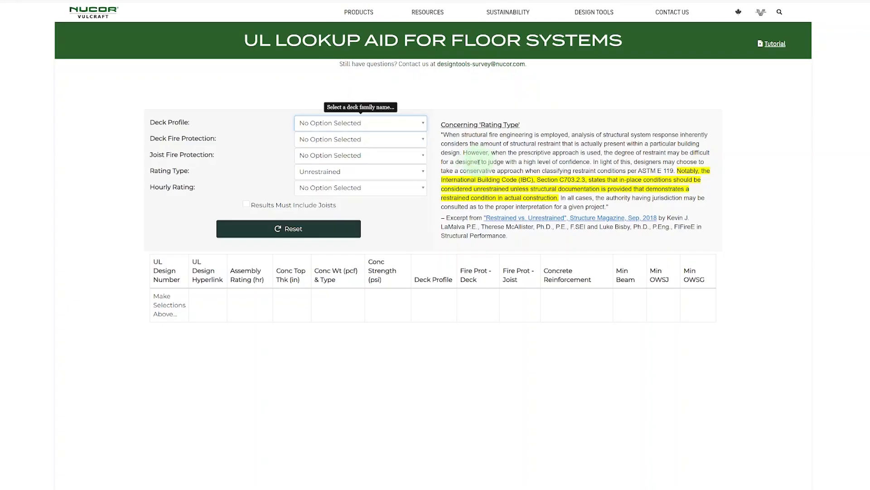
click(392, 123)
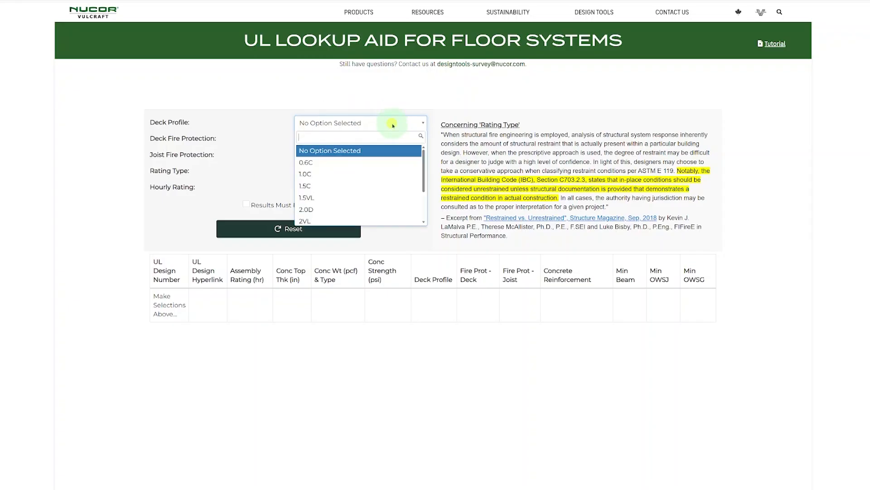
click(324, 198)
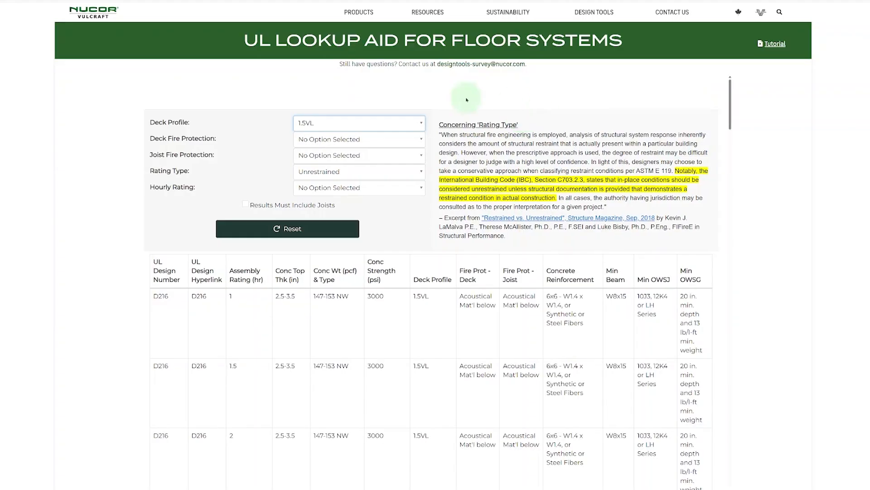
Filter the designs by deck fire protection None, joist fire protection Spray-applied Fire Resistive Mat'ls and an hourly rating of 1
click(381, 138)
click(316, 214)
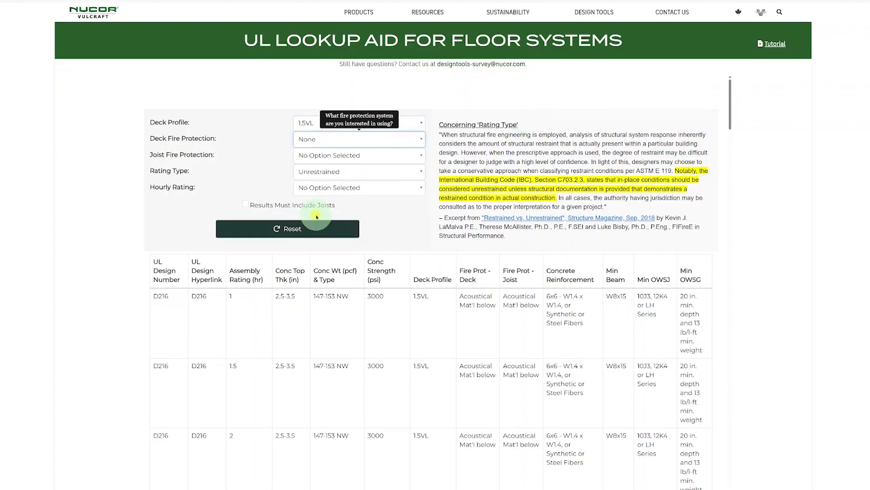
click(385, 155)
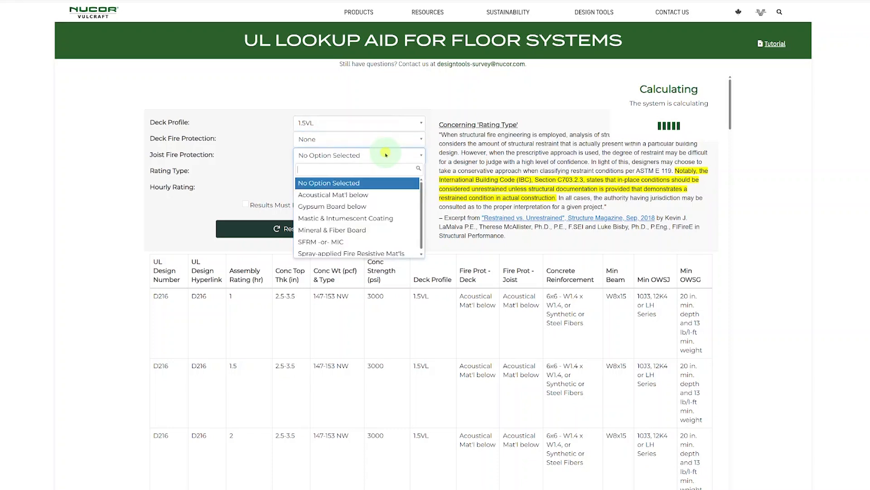
click(378, 250)
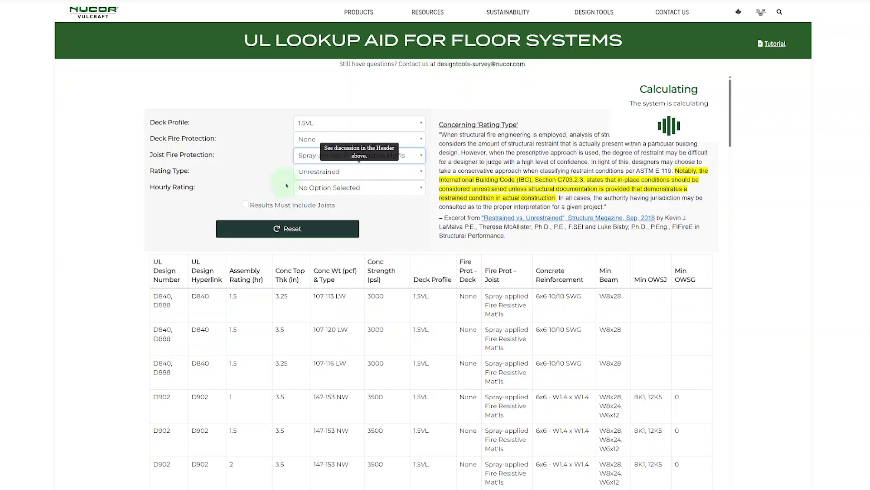
click(318, 191)
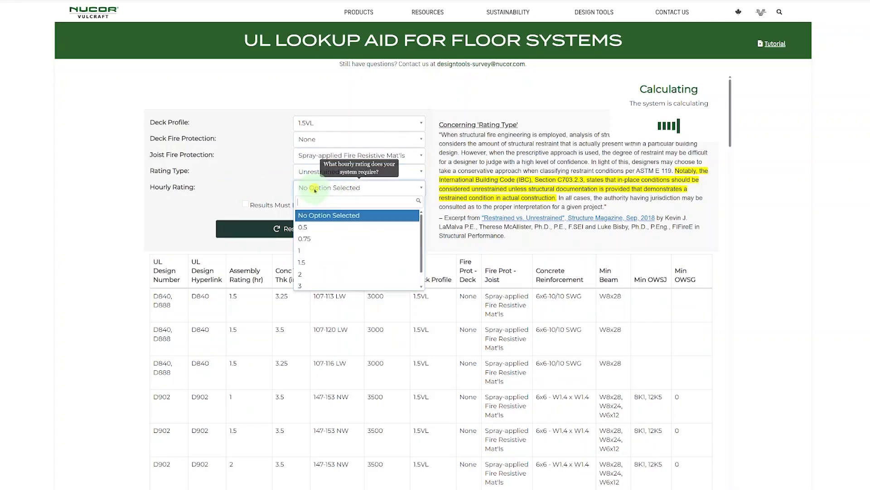
click(325, 251)
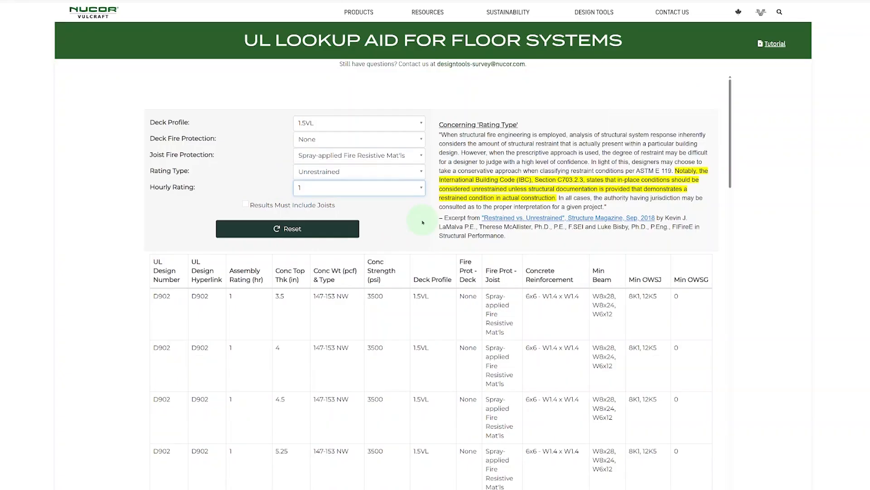
Examine the filtered design table and the linked UL Product iQ document for the first D902 design
scroll(180, 308, down, 1)
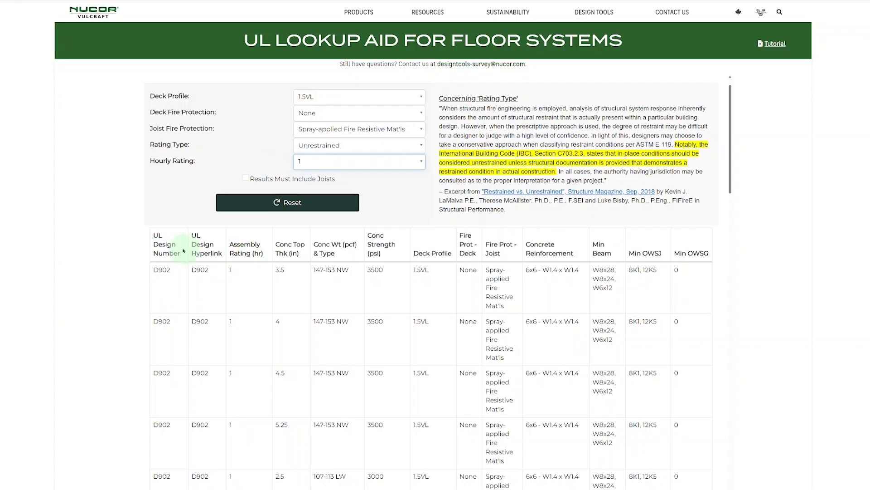
scroll(172, 247, down, 3)
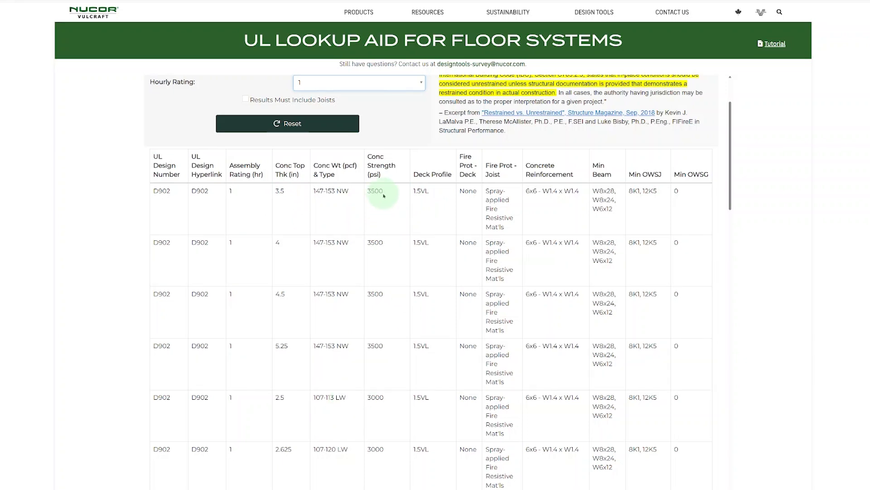
scroll(393, 418, down, 2)
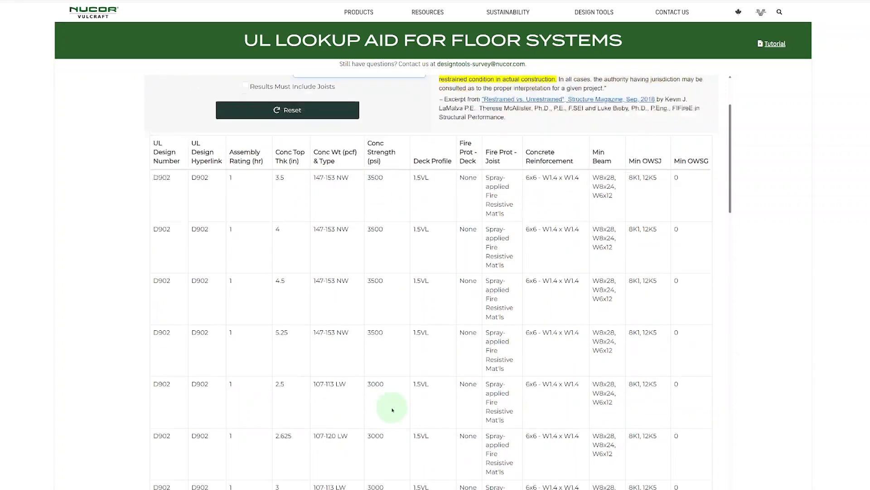
scroll(393, 437, up, 2)
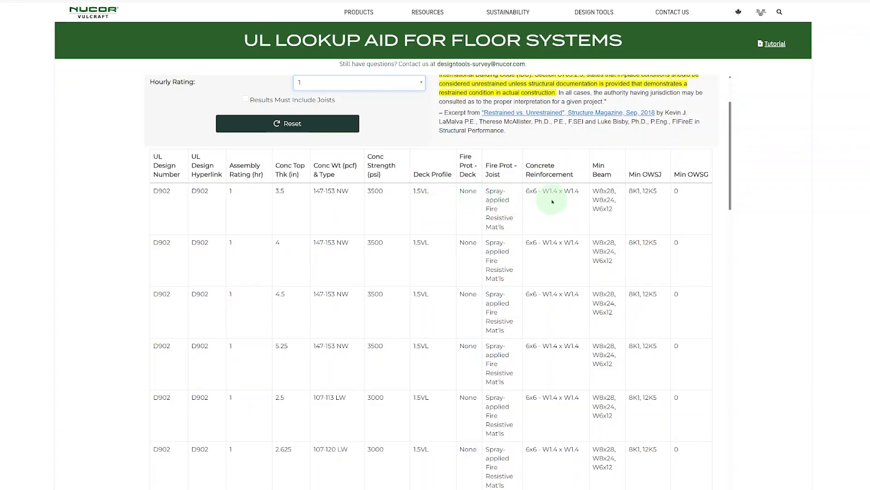
scroll(608, 226, up, 1)
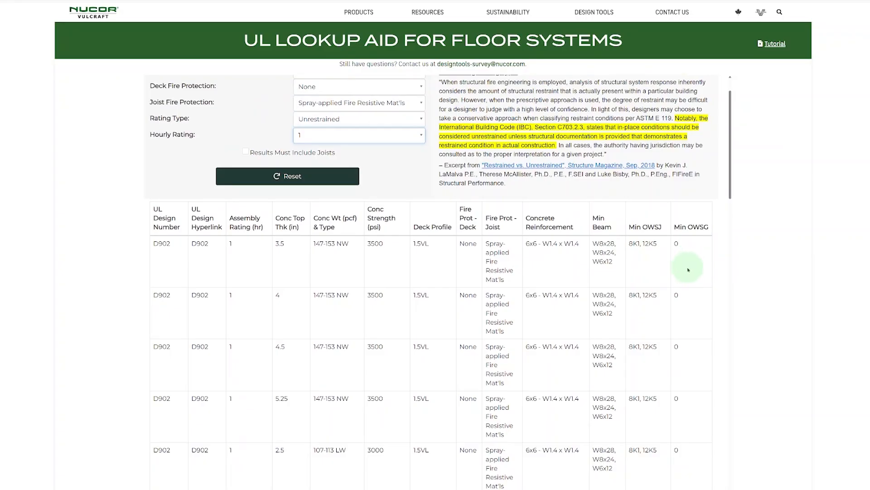
click(201, 245)
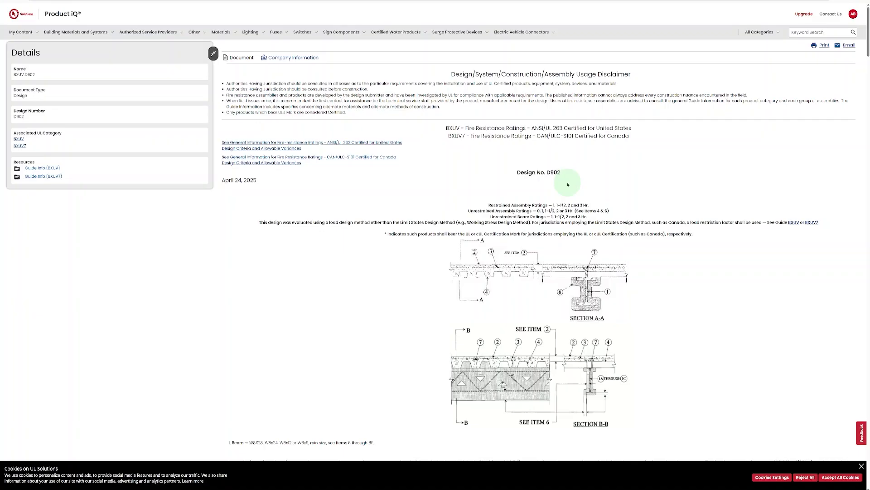
scroll(568, 185, down, 4)
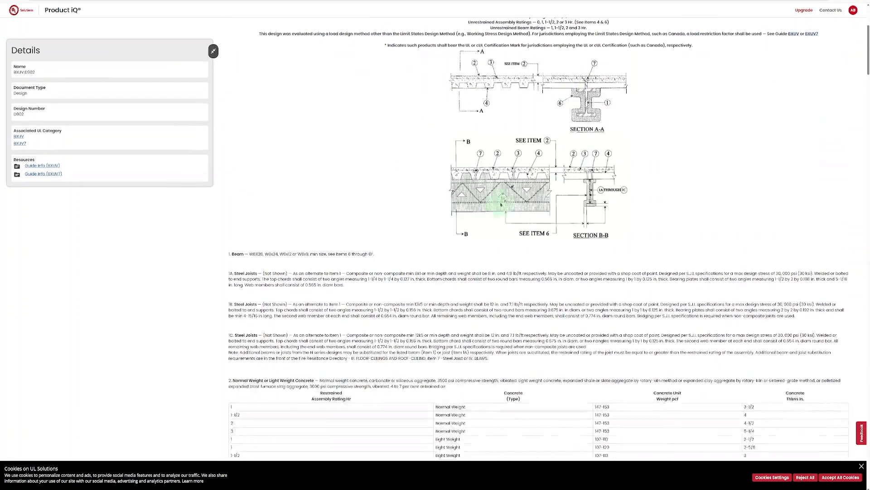
scroll(431, 231, down, 3)
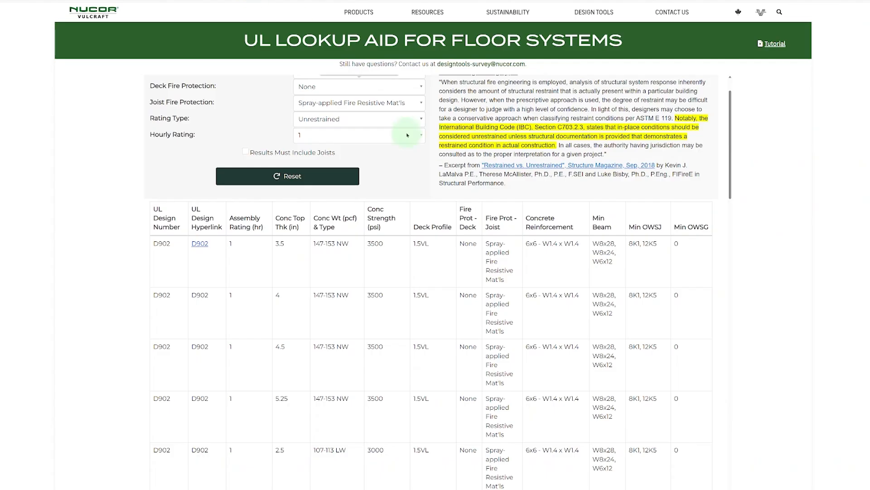
Back in the UL lookup aid, set deck fire protection to Acoustical Mat'l below and joist fire protection to No Option Selected
scroll(439, 152, up, 2)
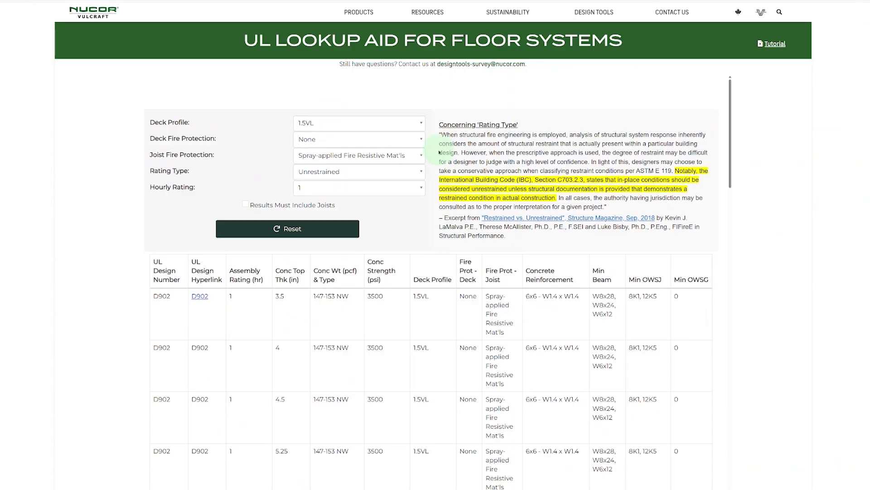
click(388, 139)
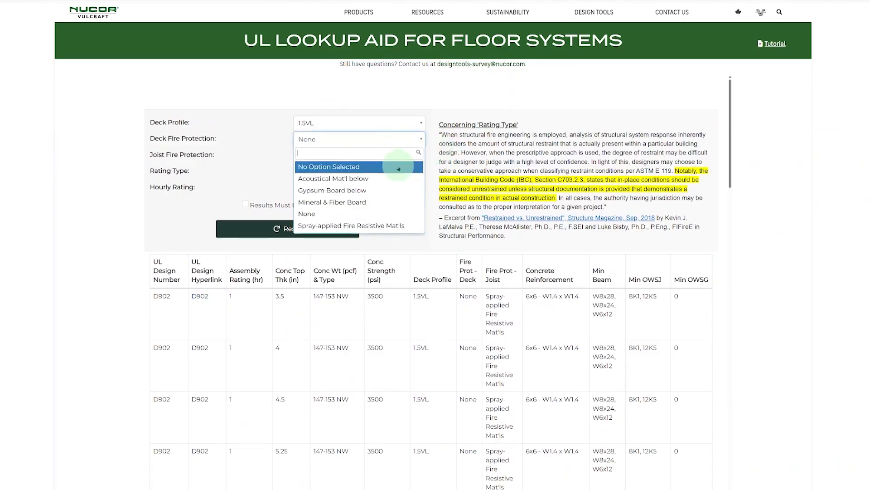
click(369, 179)
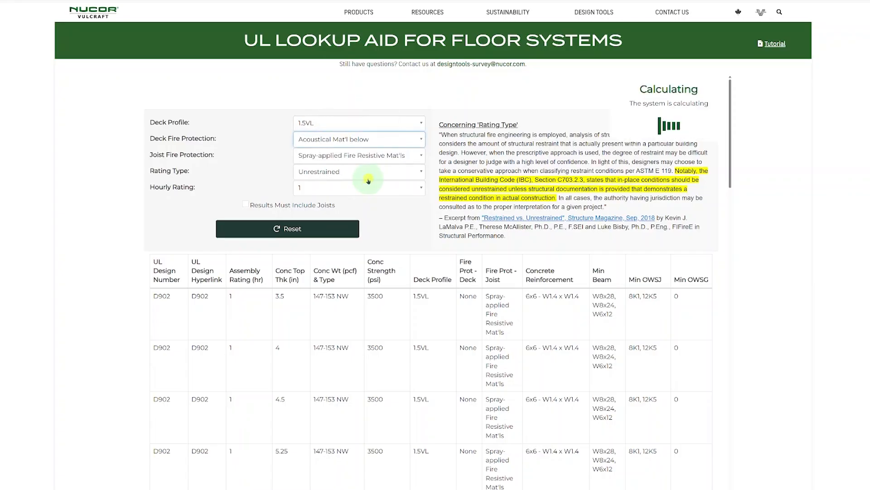
click(406, 155)
click(358, 183)
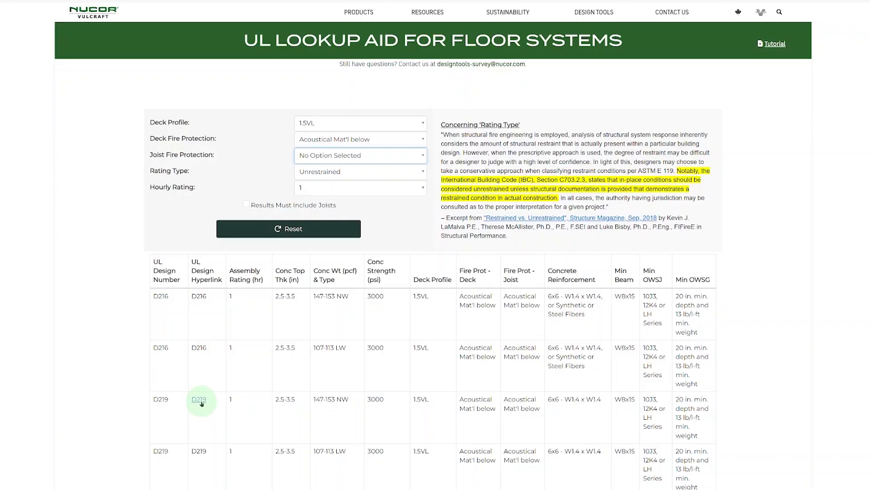
scroll(202, 402, down, 2)
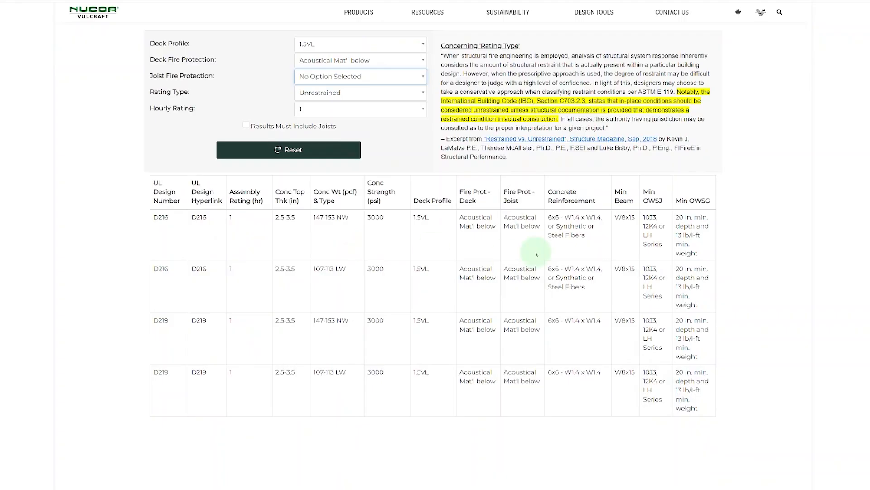
scroll(653, 247, up, 1)
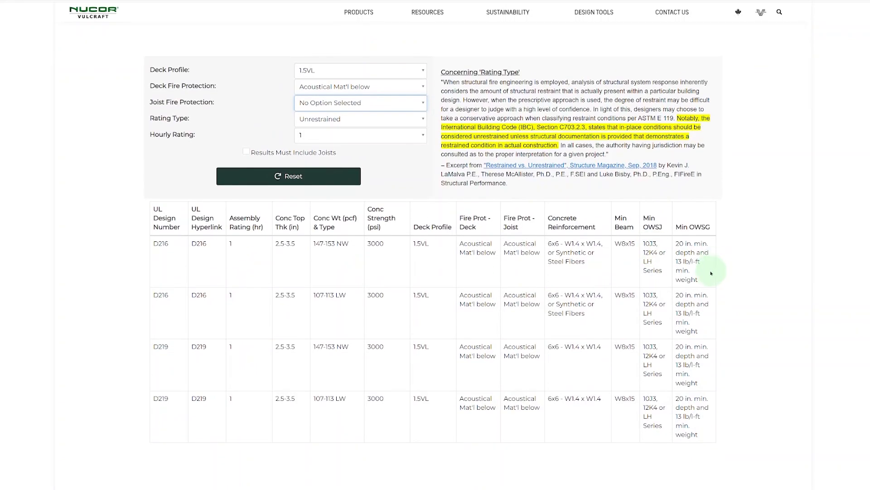